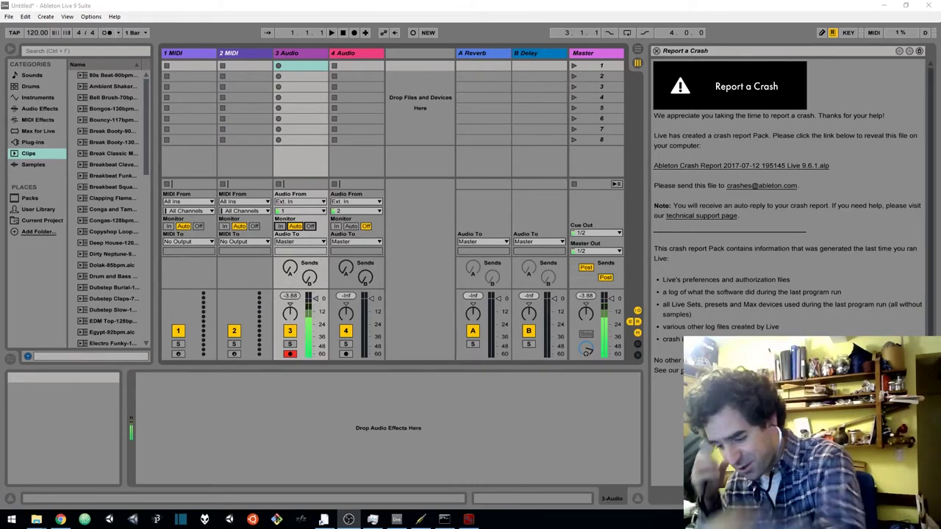
Record audio into the first clip slot of track 3 and finish naming the clip in its second slot.
{"action": "key", "text": "Return"}
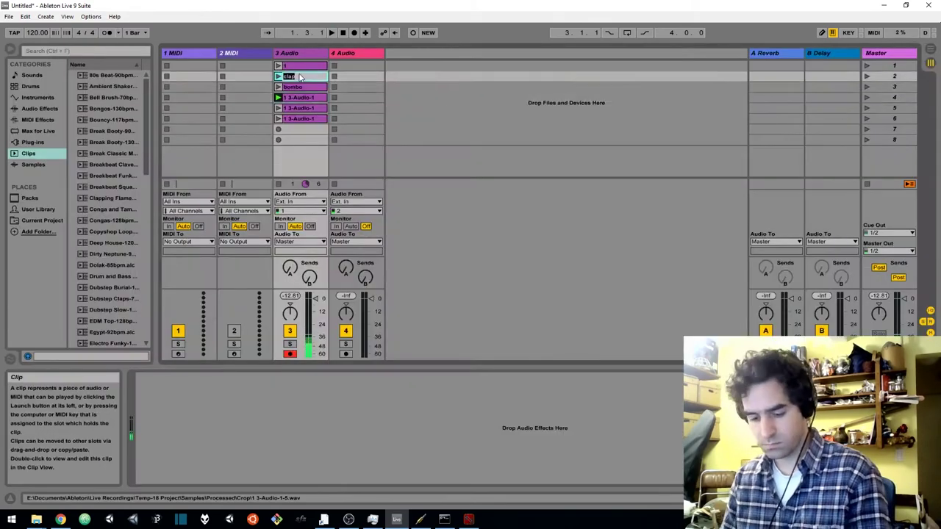
{"action": "left_click", "coordinate": [334, 77]}
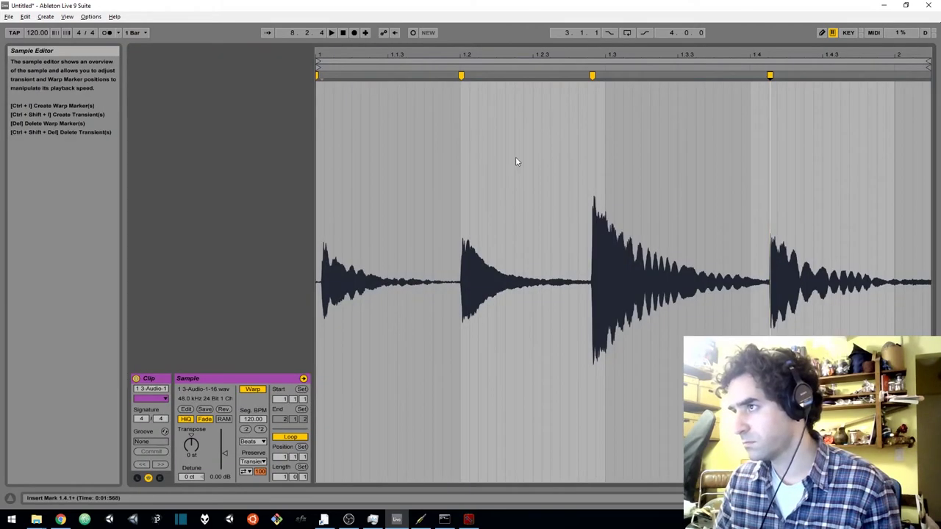
Align the clip's third and fourth hits to beats 1.3 and 1.4 with their warp markers and crop the sample to one bar.
{"action": "left_click_drag", "start_coordinate": [592, 162], "coordinate": [605, 161]}
{"action": "left_click_drag", "start_coordinate": [770, 161], "coordinate": [750, 161]}
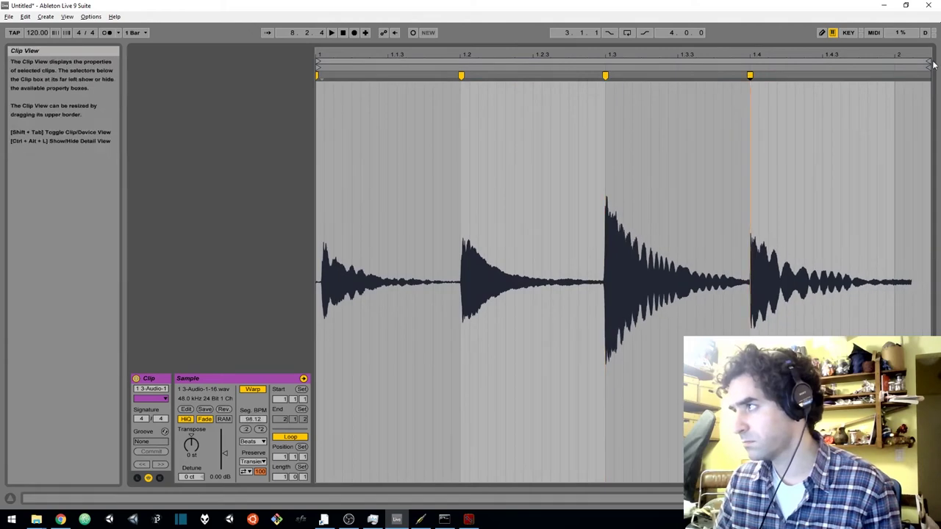
{"action": "key", "text": "ctrl+a"}
{"action": "right_click", "coordinate": [866, 117]}
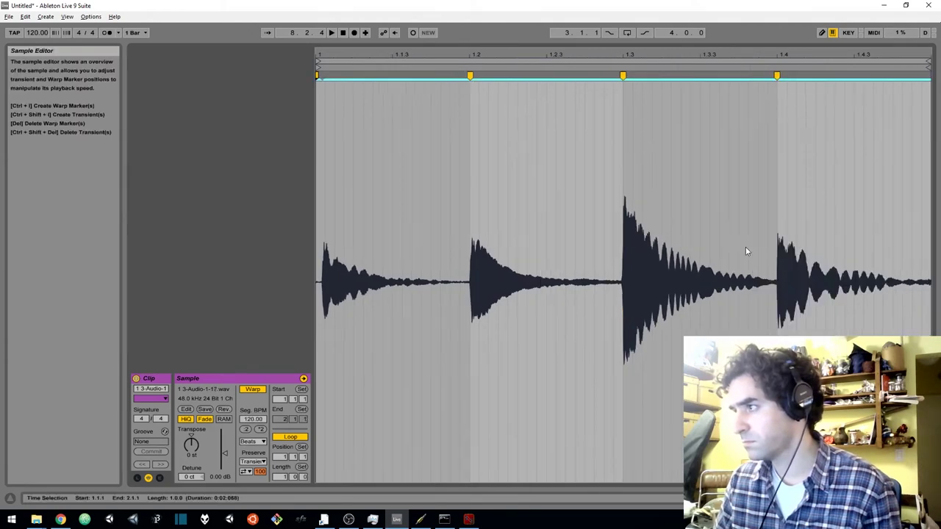
{"action": "key", "text": "space"}
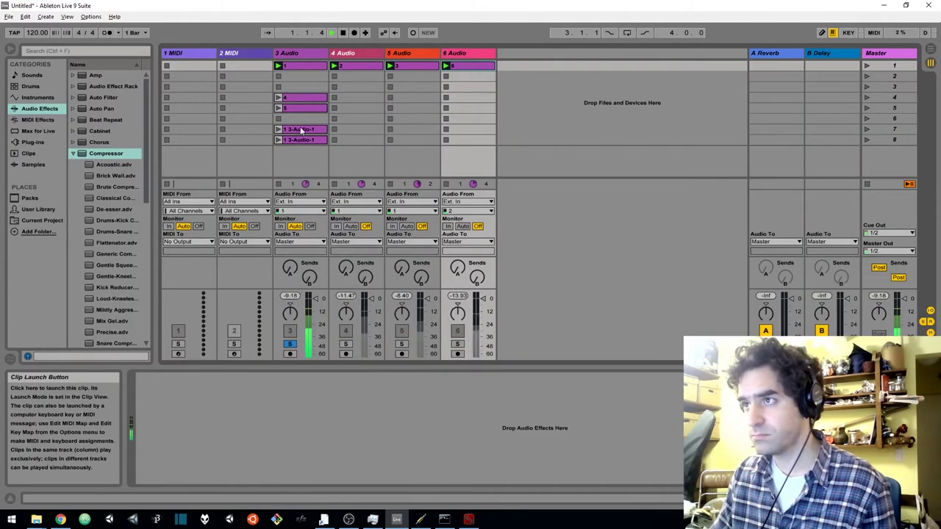
Take track 3 out of solo and add an acoustic guitar EQ Eight preset to track 7.
{"action": "left_click", "coordinate": [290, 344]}
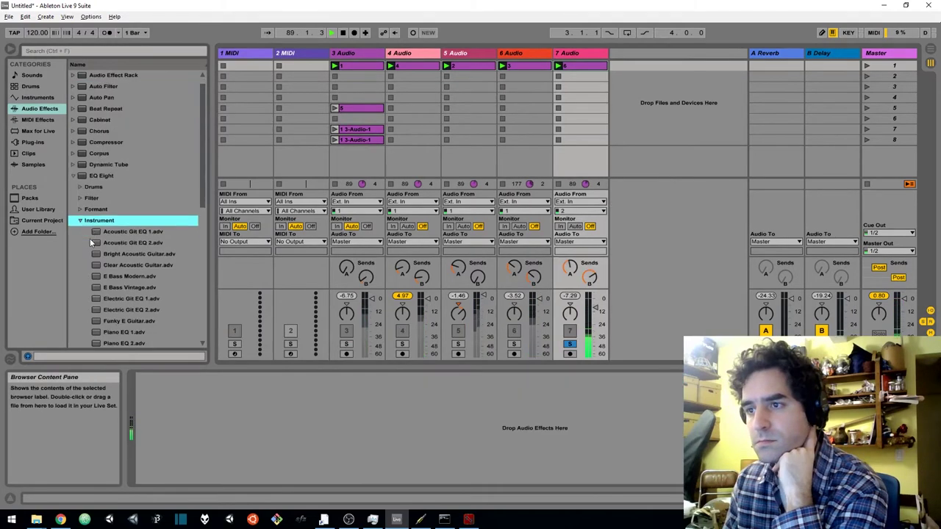
{"action": "left_click_drag", "start_coordinate": [116, 254], "coordinate": [278, 432]}
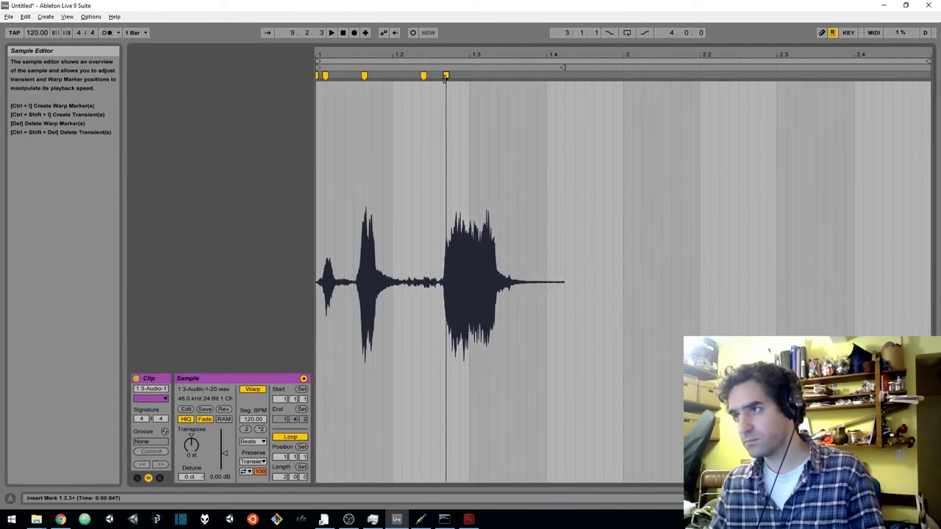
Reposition the warp markers on the recorded clip to stretch the spacing between its hits.
{"action": "left_click_drag", "start_coordinate": [446, 76], "coordinate": [507, 76]}
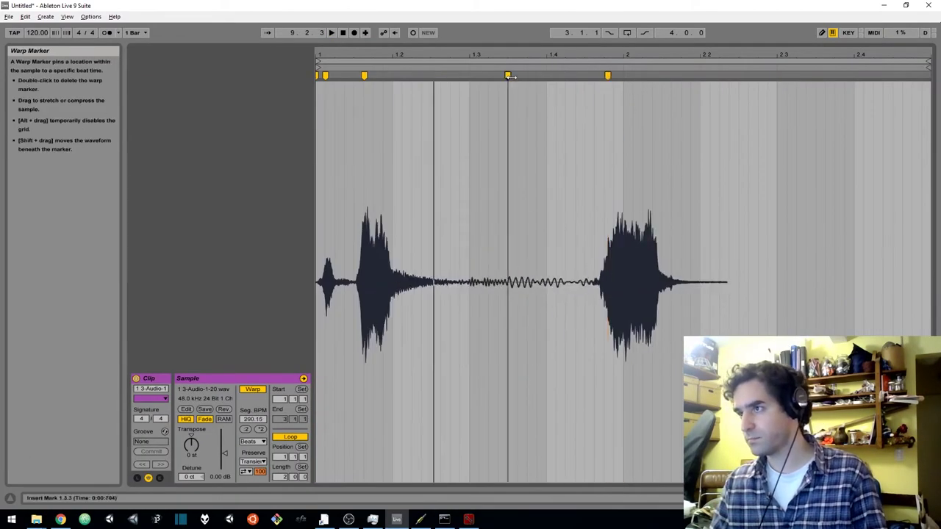
{"action": "left_click_drag", "start_coordinate": [322, 77], "coordinate": [373, 76]}
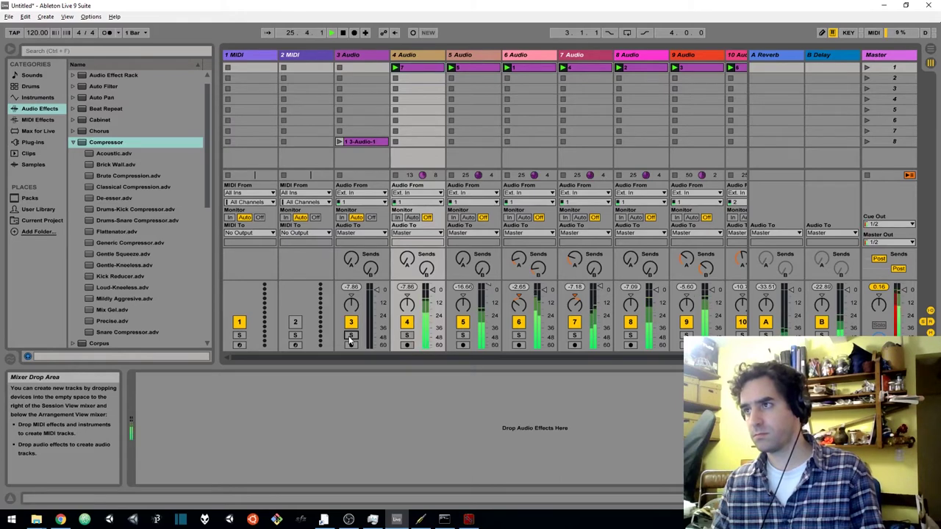
Arm track 3 for recording and load its recorded clip into a Sampler on MIDI track 2.
{"action": "left_click", "coordinate": [351, 344]}
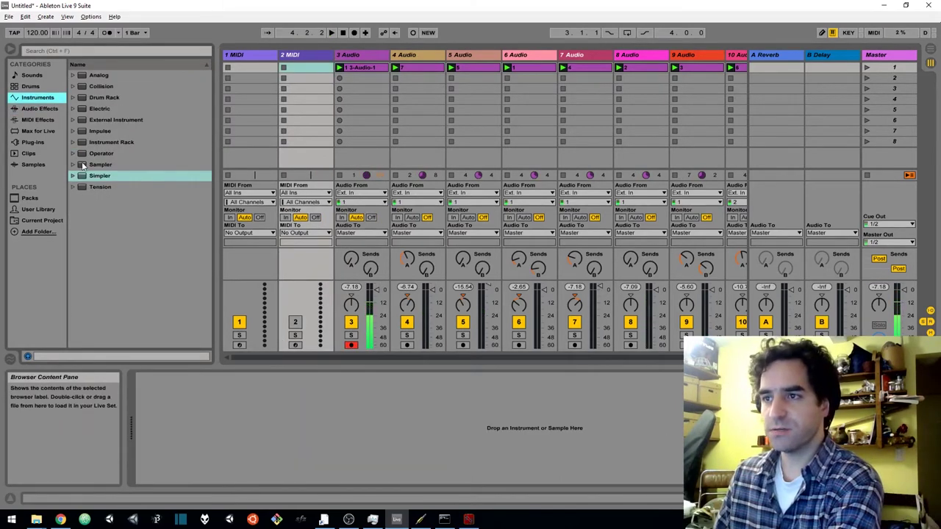
{"action": "left_click", "coordinate": [88, 165]}
{"action": "left_click_drag", "start_coordinate": [359, 68], "coordinate": [299, 411]}
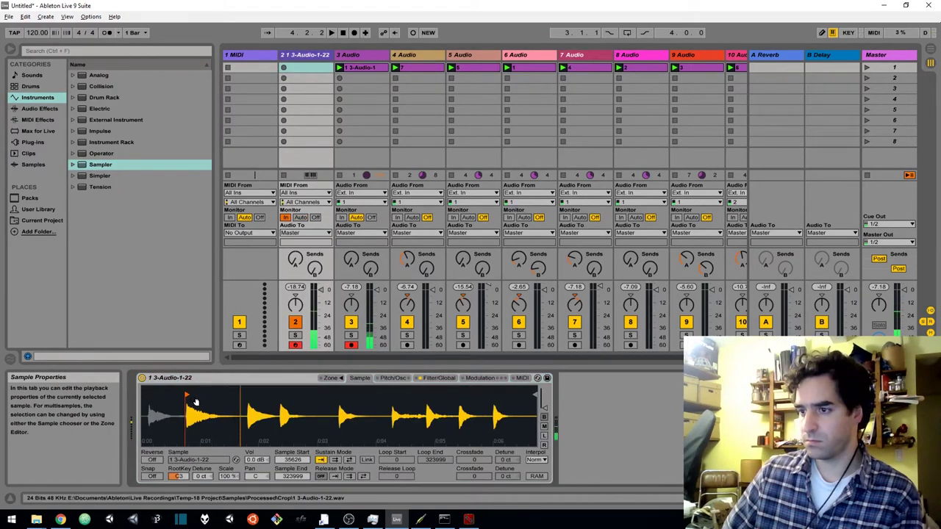
Shift the computer keyboard range to C2 to D3 and trim Sampler's playback region to the sample's second hit.
{"action": "key", "text": "z"}
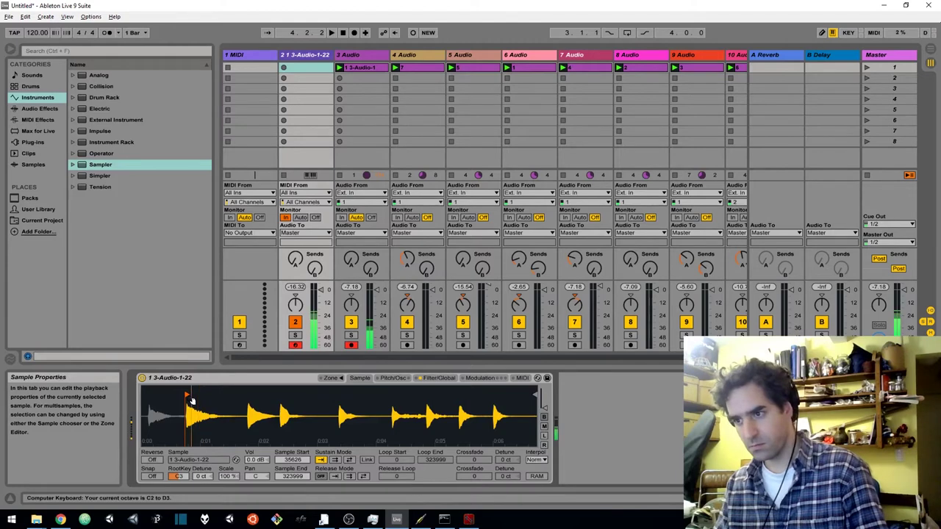
{"action": "left_click_drag", "start_coordinate": [190, 401], "coordinate": [300, 397]}
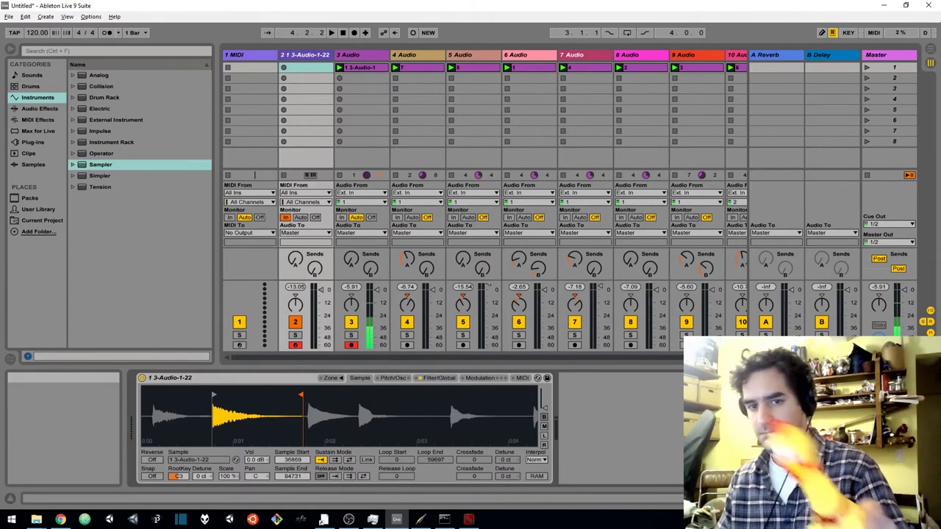
Enable the back-and-forth sustain loop in Sampler with Link off and set the loop start to 44854.
{"action": "left_click", "coordinate": [349, 460]}
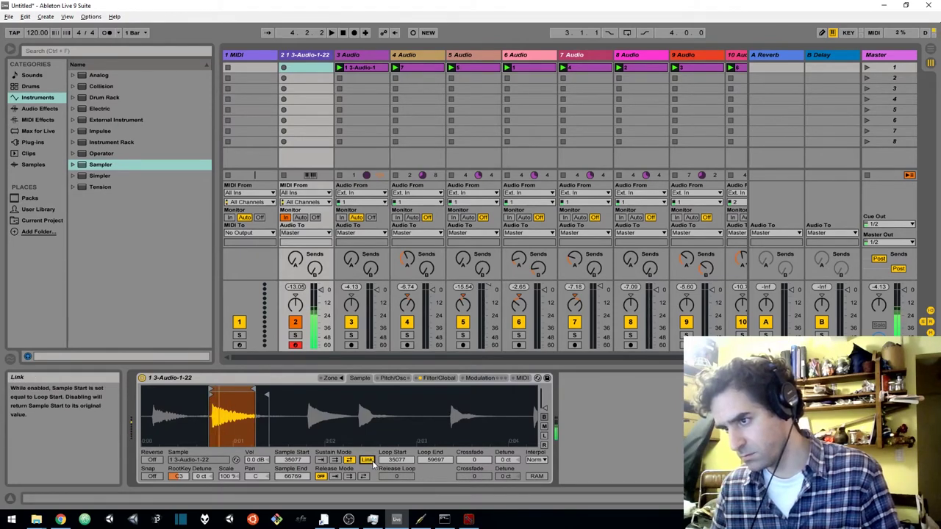
{"action": "left_click", "coordinate": [367, 460]}
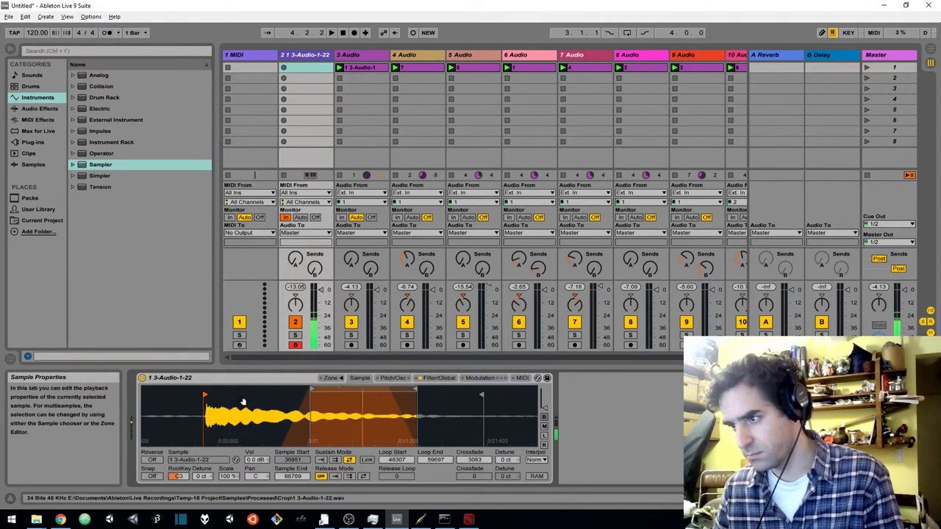
{"action": "mouse_move", "coordinate": [313, 390]}
{"action": "left_mouse_down"}
{"action": "mouse_move", "coordinate": [265, 388]}
{"action": "mouse_move", "coordinate": [287, 390]}
{"action": "mouse_move", "coordinate": [279, 390]}
{"action": "left_mouse_up"}
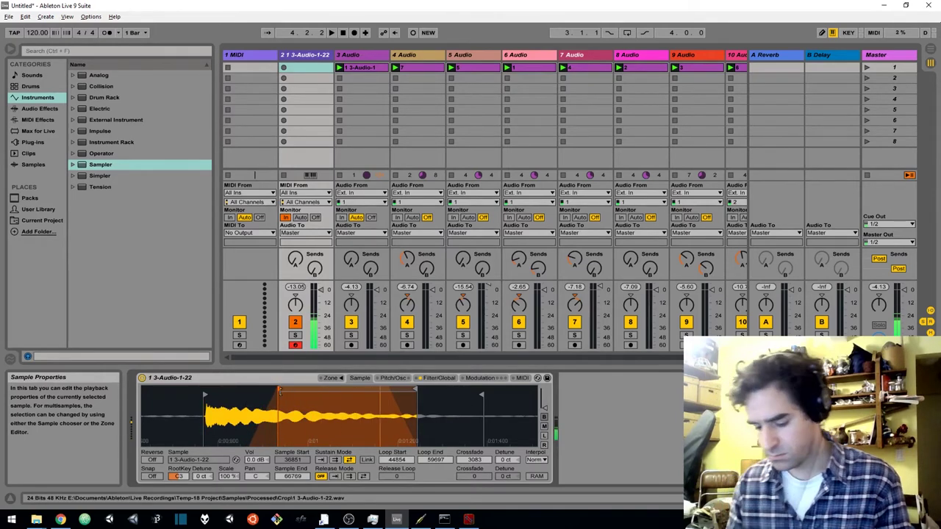
Arm track 3 alongside the Sampler track and start playback of the set.
{"action": "left_click", "coordinate": [351, 345]}
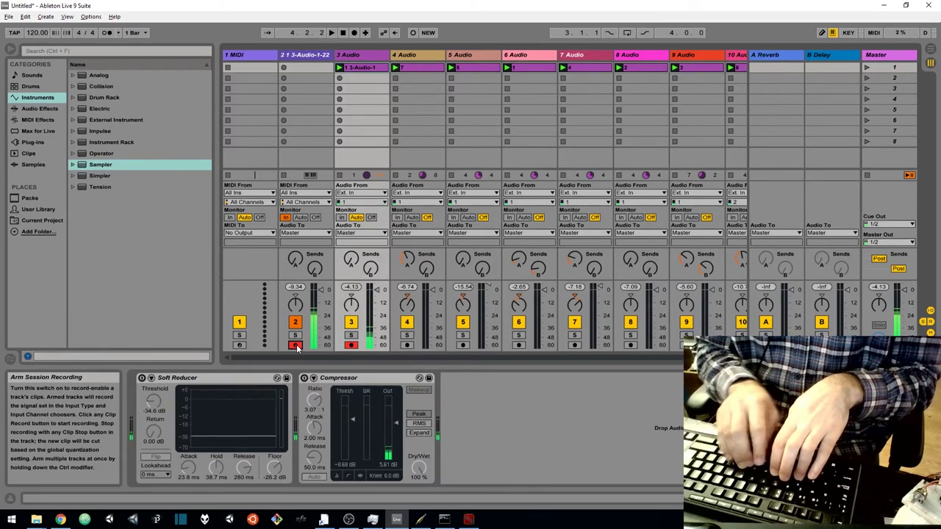
{"action": "key", "text": "space"}
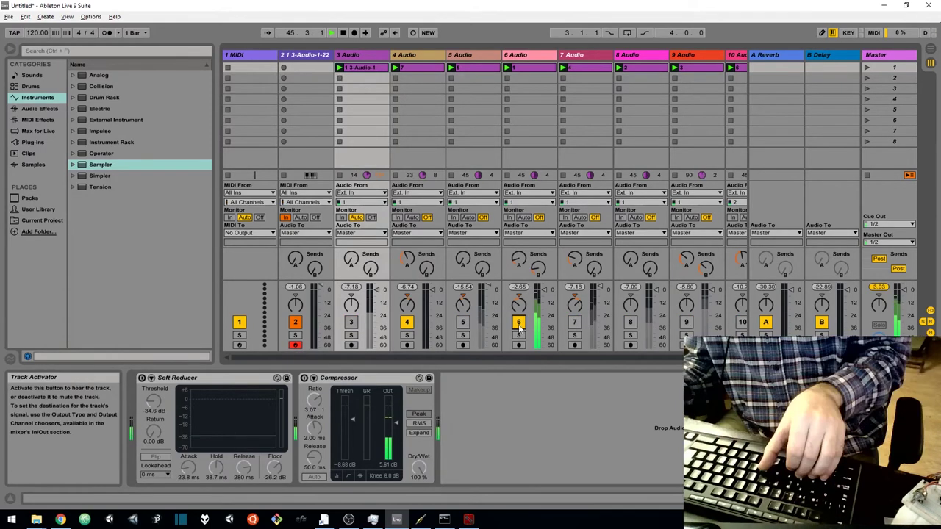
Unmute tracks 7, 8, 9 and 10 one after another while the set plays.
{"action": "left_click", "coordinate": [574, 322]}
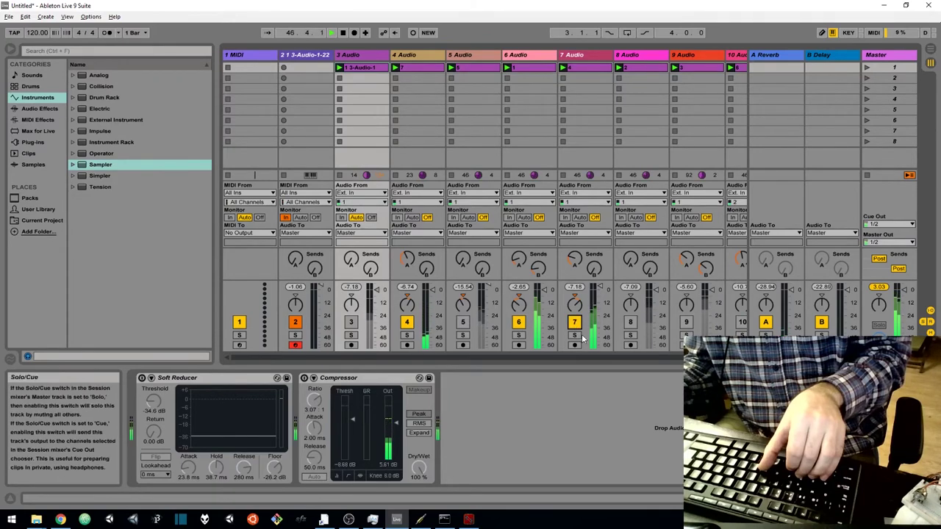
{"action": "left_click", "coordinate": [630, 322]}
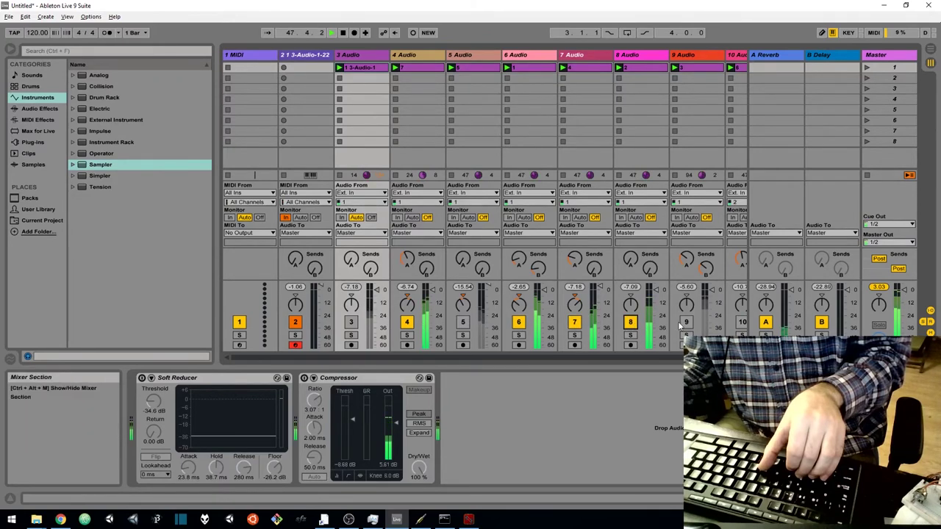
{"action": "left_click", "coordinate": [684, 323]}
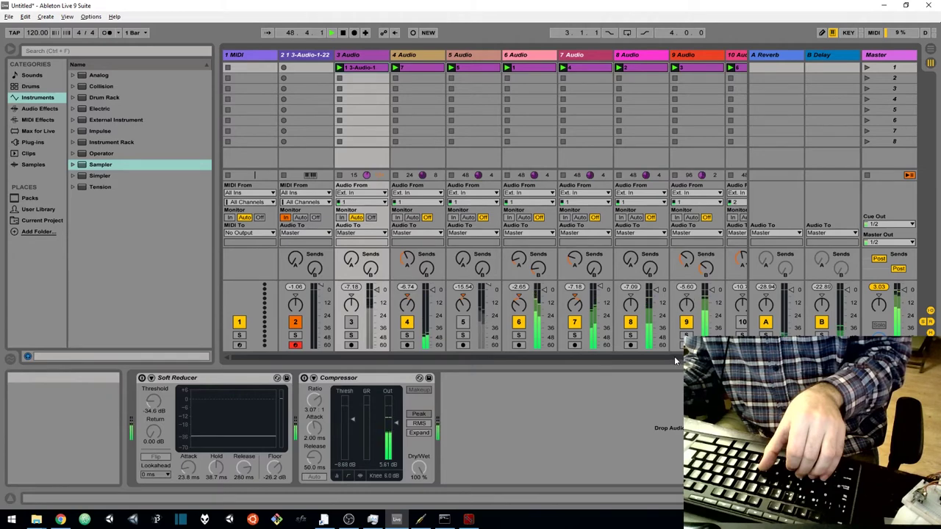
{"action": "scroll", "coordinate": [674, 356], "scroll_direction": "right", "scroll_amount": 1}
{"action": "left_click", "coordinate": [709, 322]}
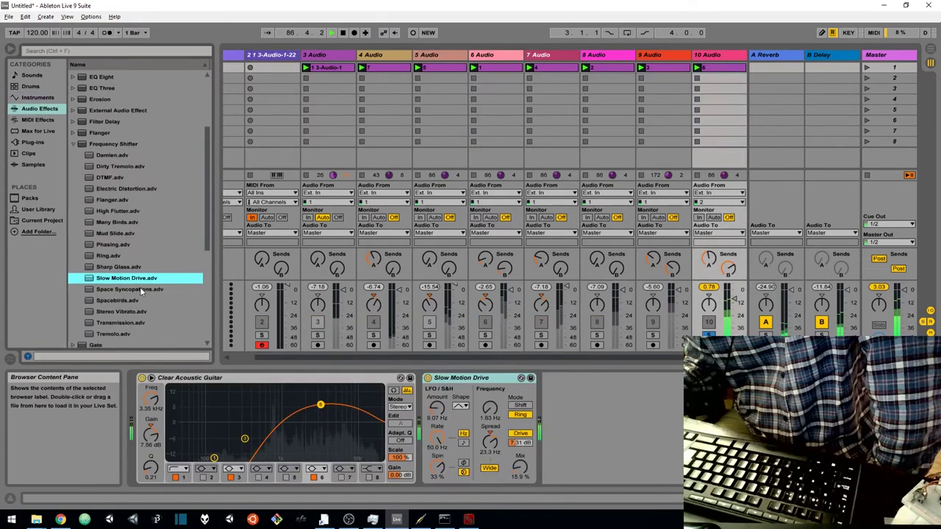
Load the Frequency Shifter preset Space Syncopations on track 10.
{"action": "double_click", "coordinate": [141, 290]}
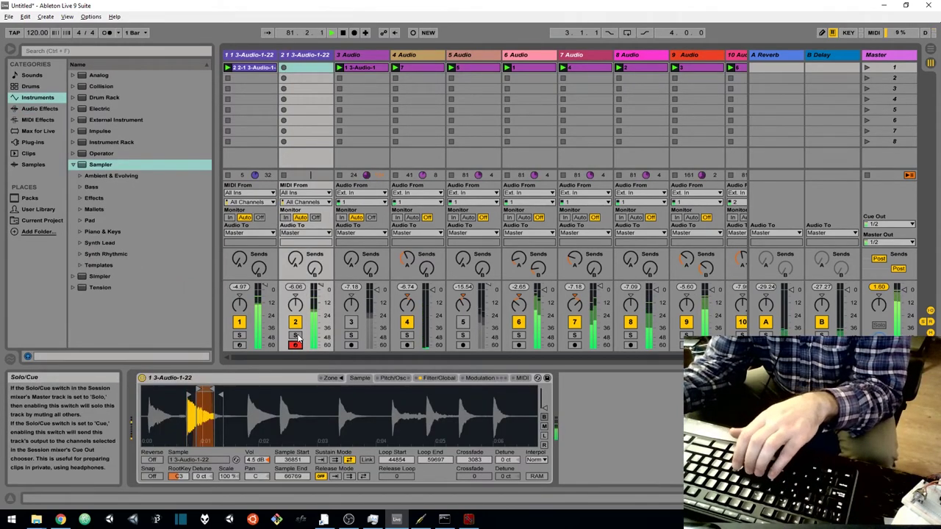
Extend the loop end in track 2's Sampler to 299929 and move its loop start further into the sample.
{"action": "left_click_drag", "start_coordinate": [214, 390], "coordinate": [508, 390]}
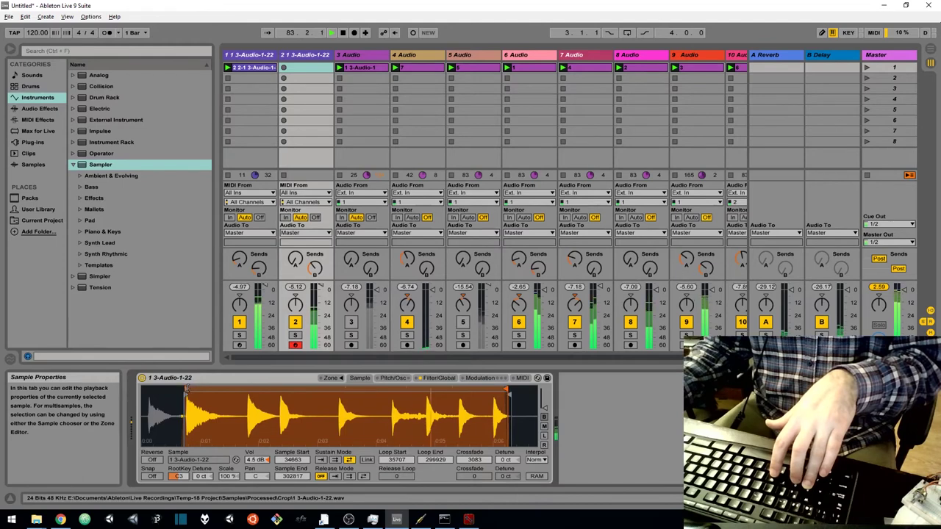
{"action": "mouse_move", "coordinate": [186, 390]}
{"action": "left_mouse_down"}
{"action": "mouse_move", "coordinate": [315, 389]}
{"action": "mouse_move", "coordinate": [322, 406]}
{"action": "left_mouse_up"}
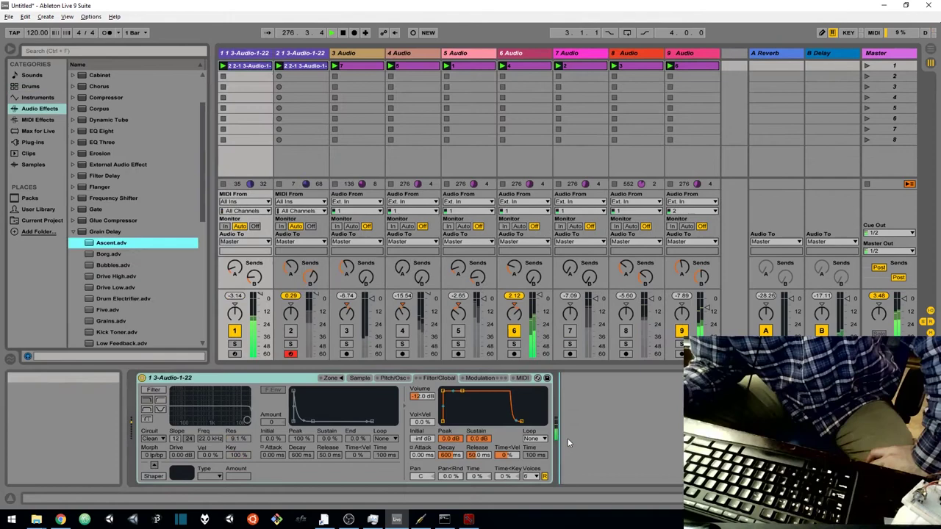
Add the Grain Delay preset Ascent after the Sampler on track 1.
{"action": "left_click_drag", "start_coordinate": [567, 438], "coordinate": [568, 442]}
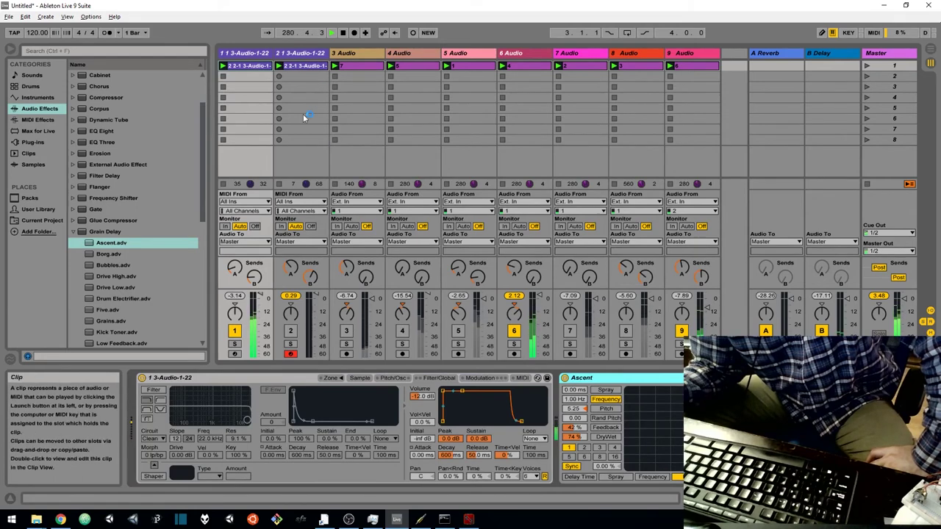
Unmute tracks 3, 4 and 5 during playback and display track 4's effect devices.
{"action": "left_click", "coordinate": [290, 331]}
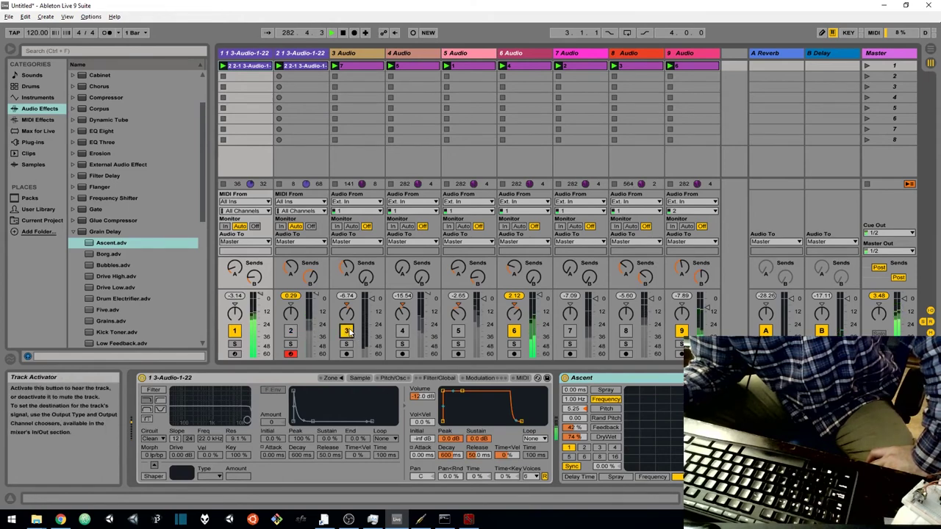
{"action": "left_click", "coordinate": [402, 332]}
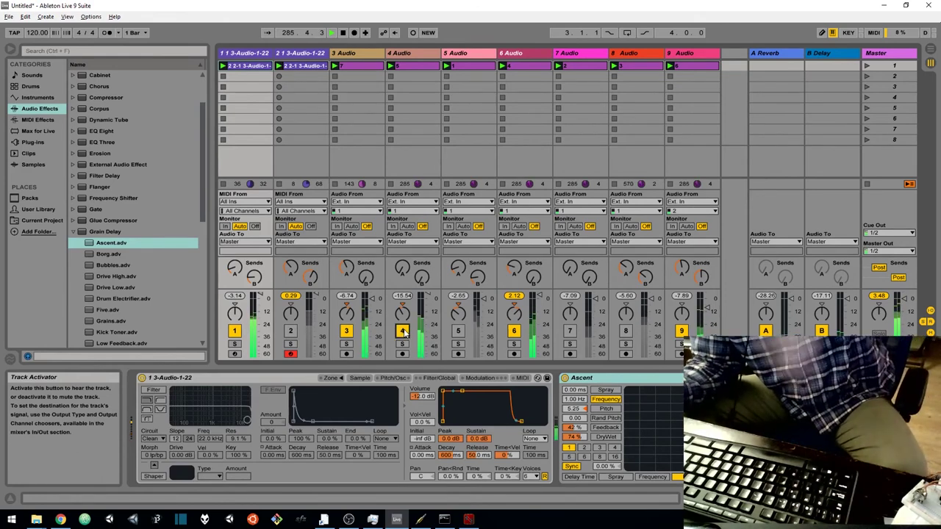
{"action": "left_click", "coordinate": [416, 54]}
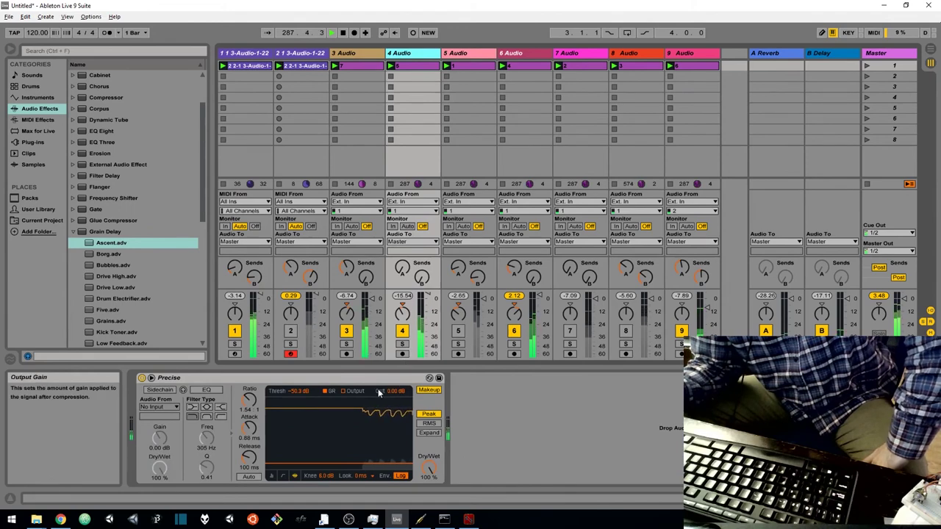
{"action": "left_click", "coordinate": [458, 332]}
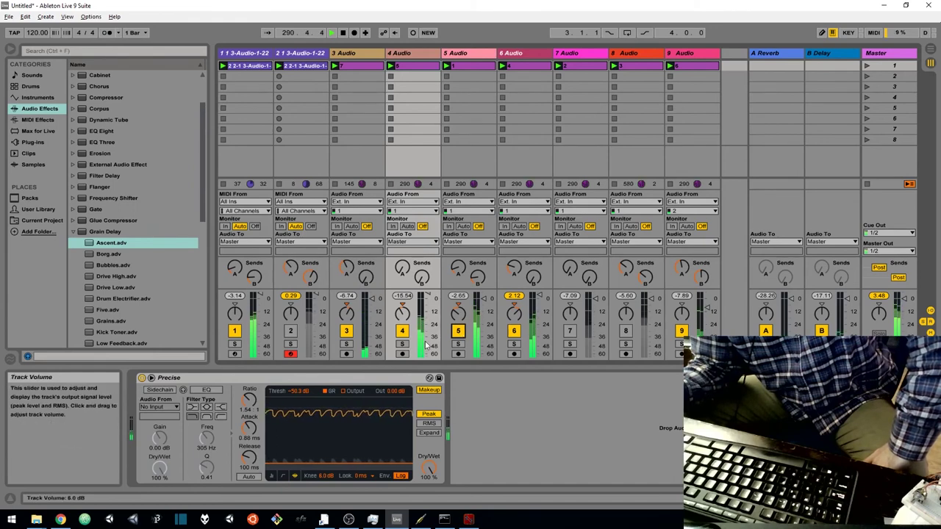
Lower track 4's volume slightly and display track 6's effect devices.
{"action": "left_click_drag", "start_coordinate": [432, 295], "coordinate": [428, 304]}
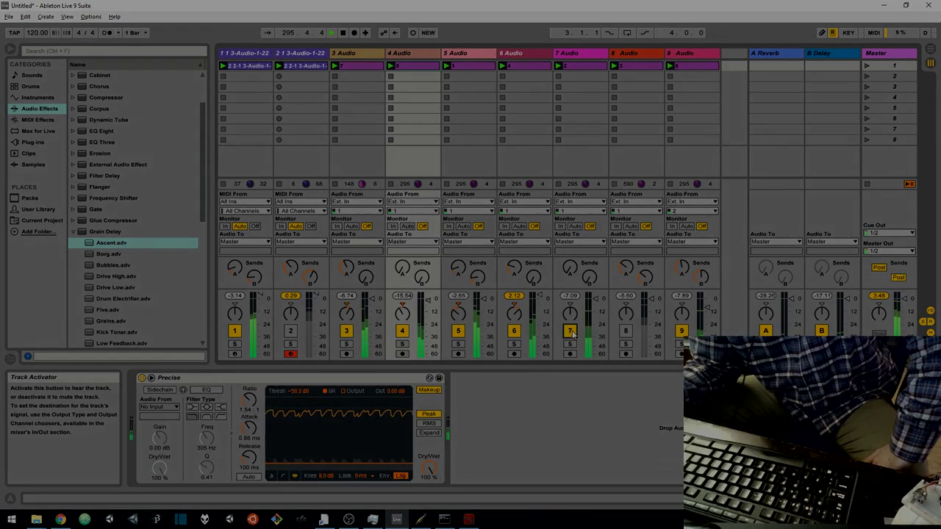
{"action": "left_click", "coordinate": [513, 54]}
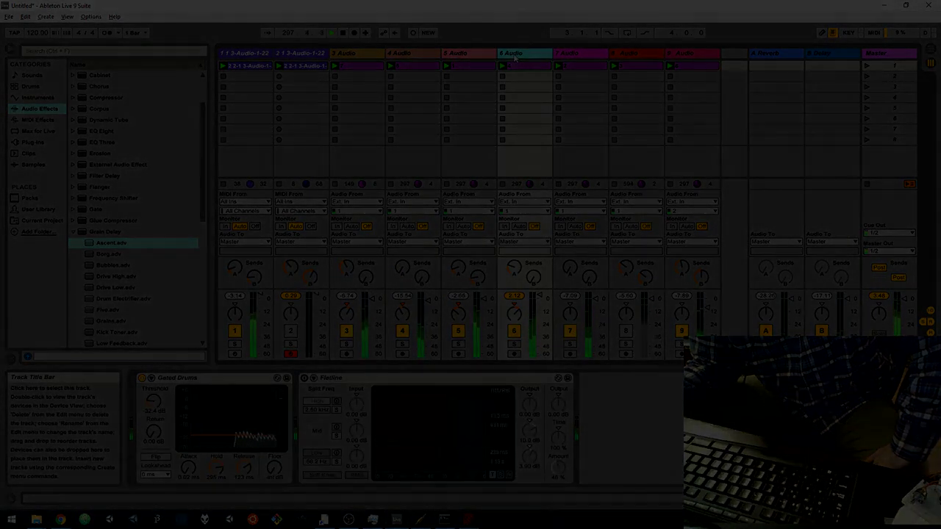